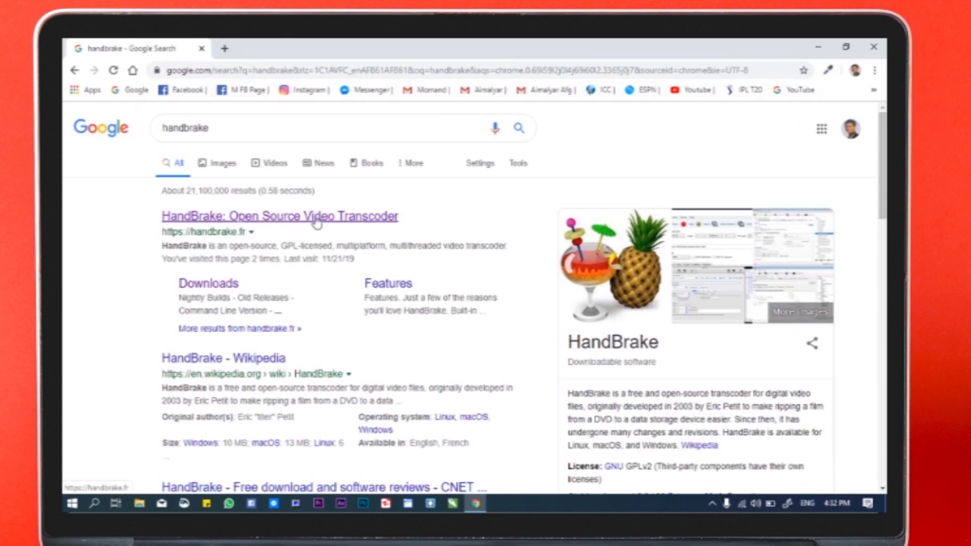
- Download the HandBrake 1.3.0 Windows installer from handbrake.fr and keep the flagged file
left_click(246, 219)
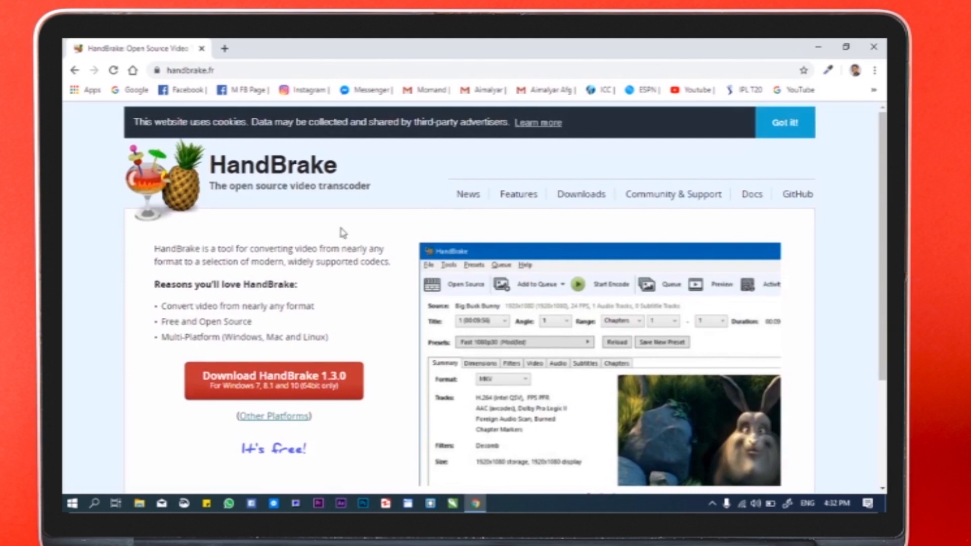
scroll(880, 211, "down", 2)
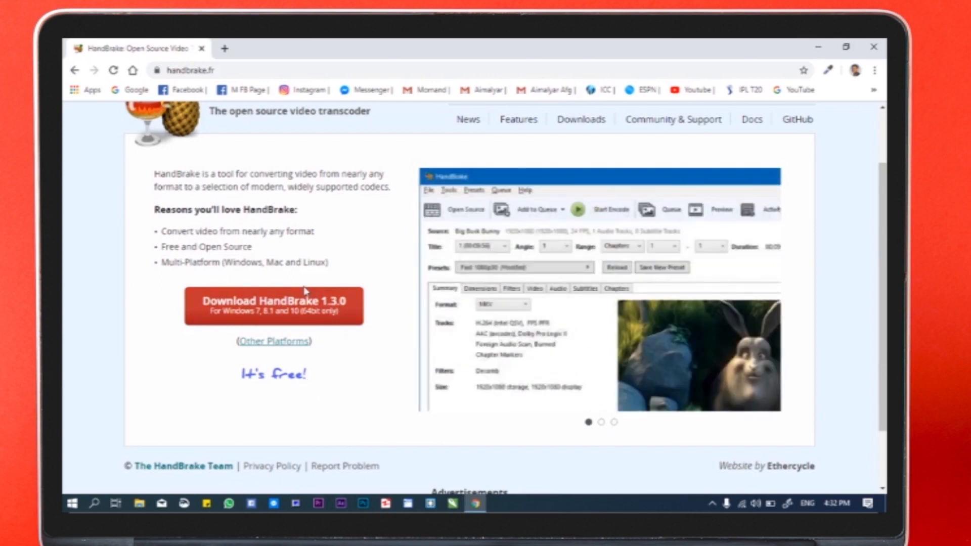
left_click(271, 303)
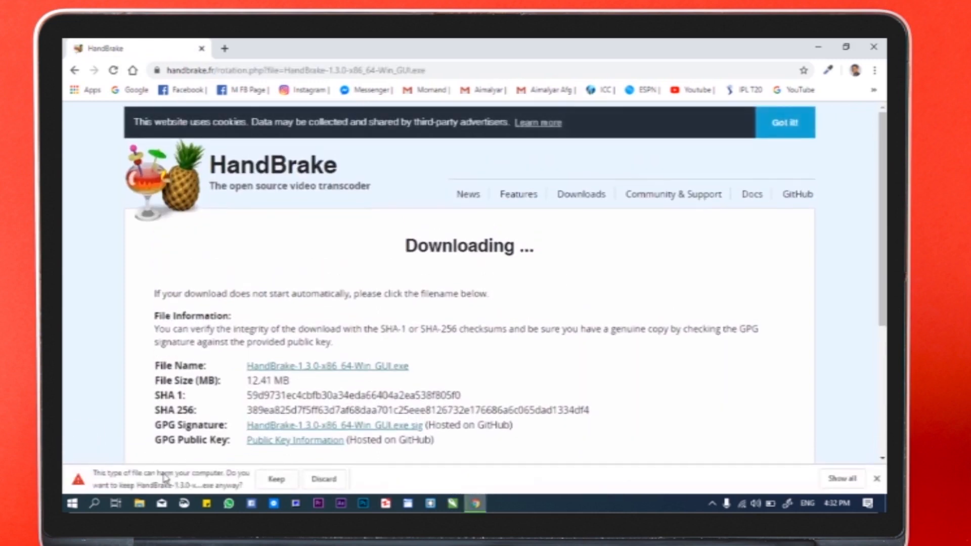
left_click(263, 479)
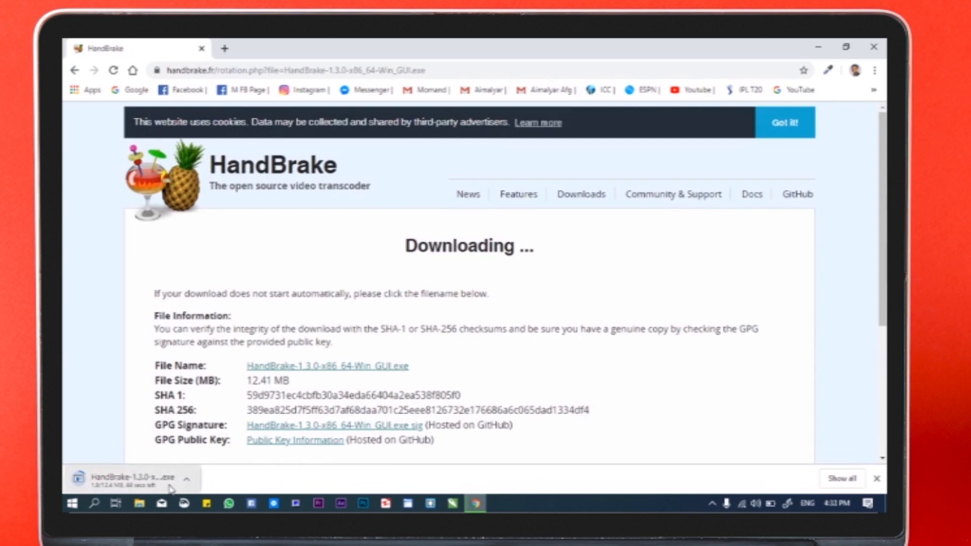
- Cancel the HandBrake installer download and minimise the browser window
right_click(154, 475)
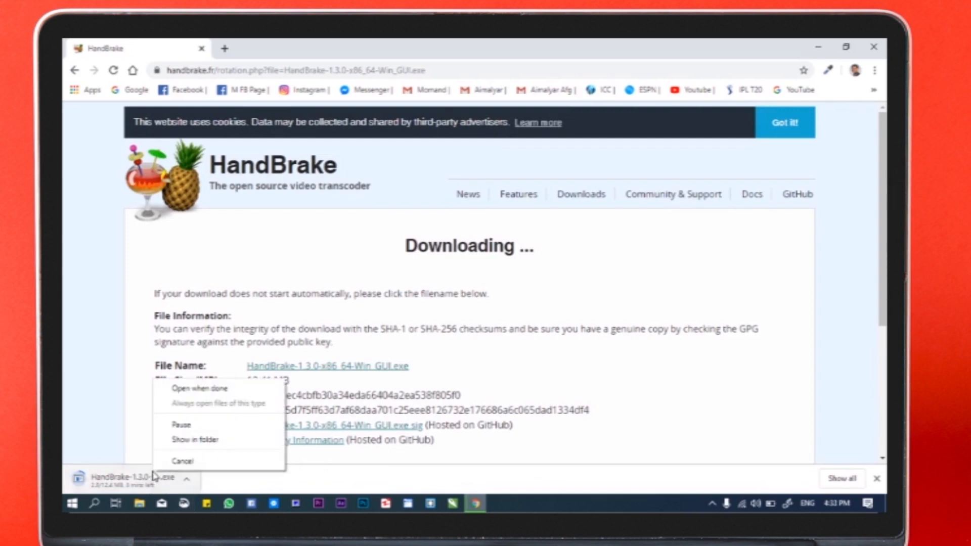
left_click(190, 461)
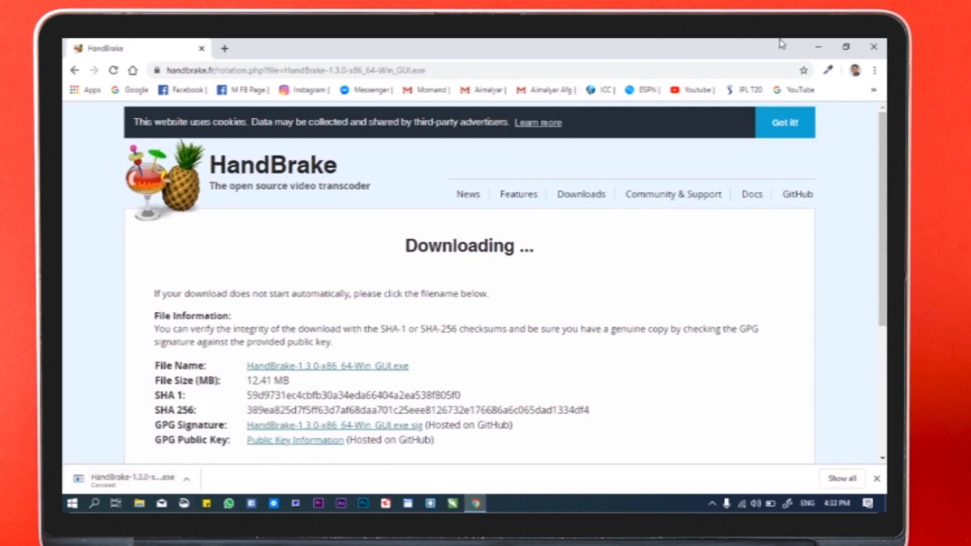
left_click(817, 46)
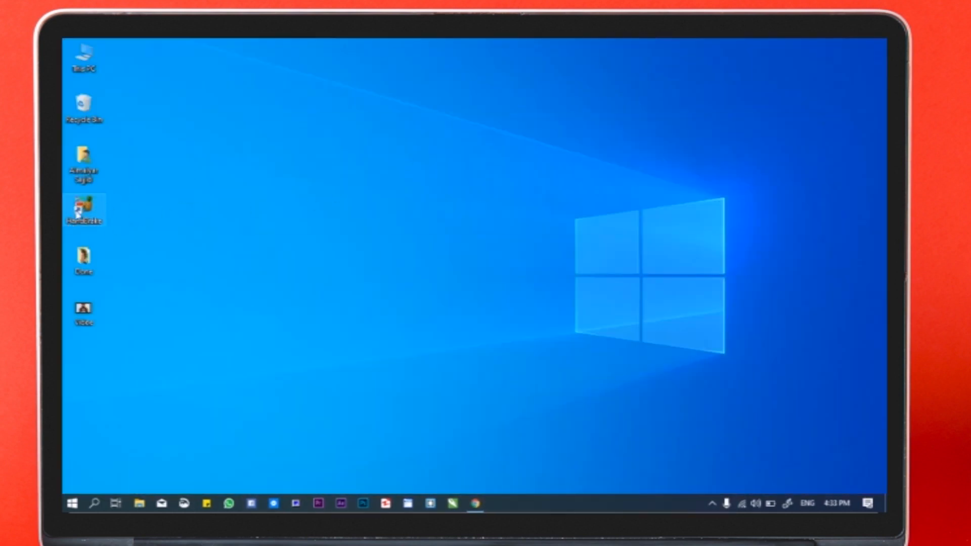
- Launch the installed HandBrake from the desktop and minimise its window
left_click(87, 211)
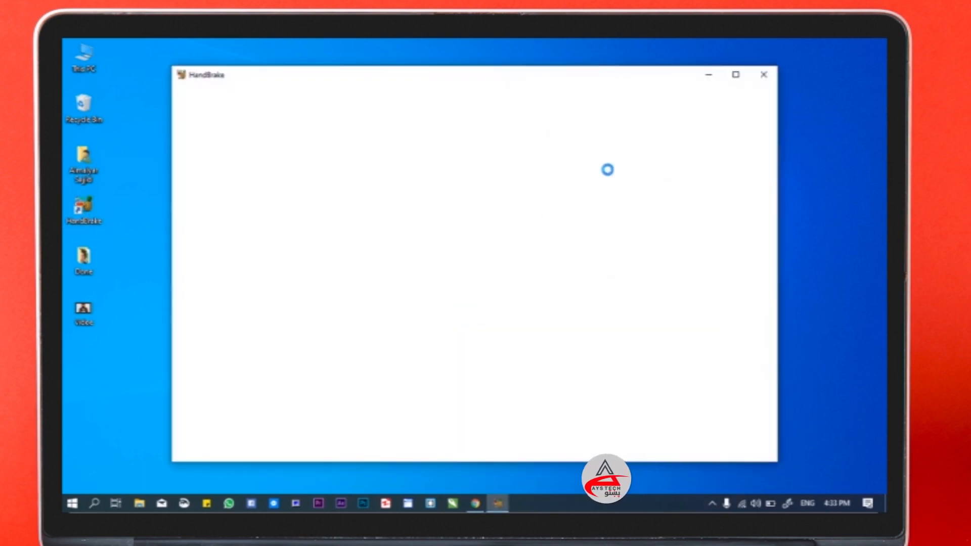
left_click(562, 324)
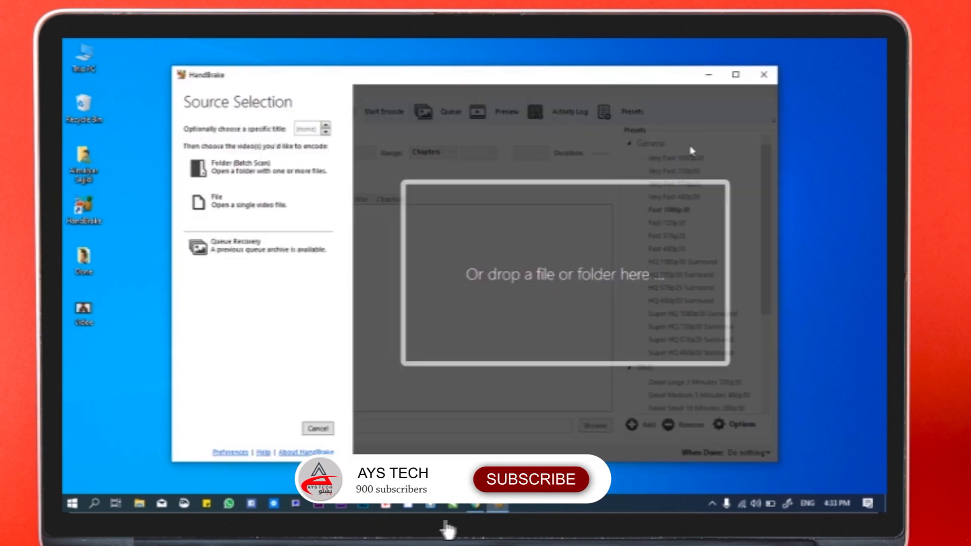
left_click(710, 75)
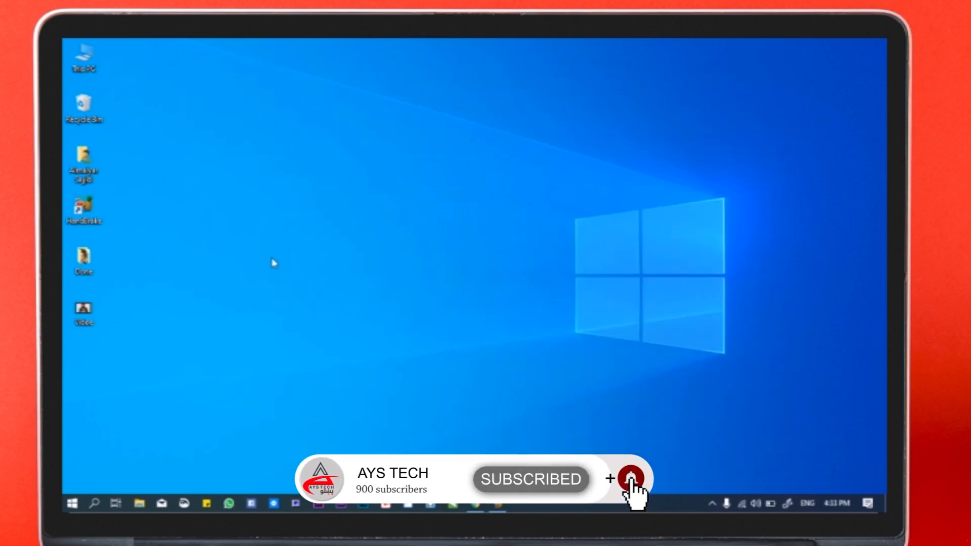
- Check the file size of the desktop video Vidoe in its properties, leaving them unchanged
right_click(86, 307)
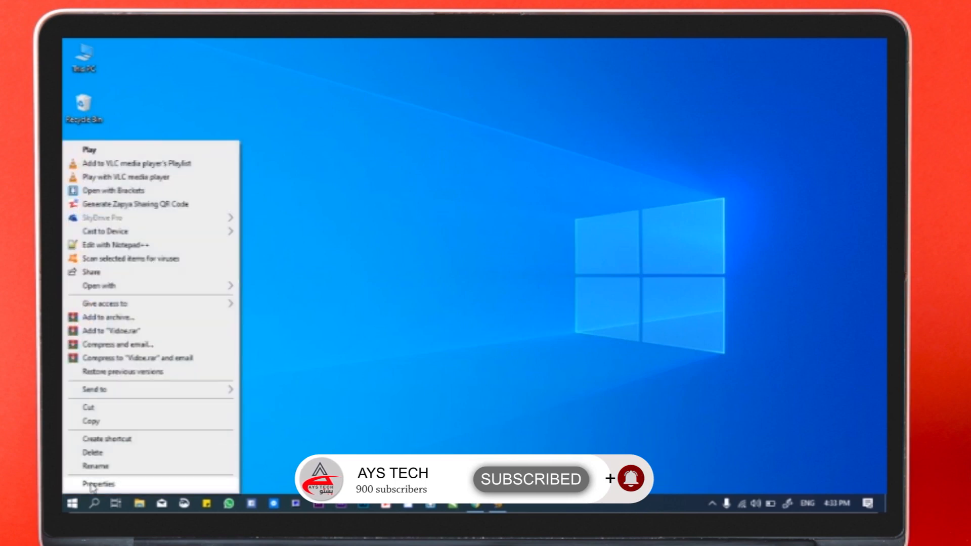
left_click(94, 485)
left_click_drag(221, 186, 516, 123)
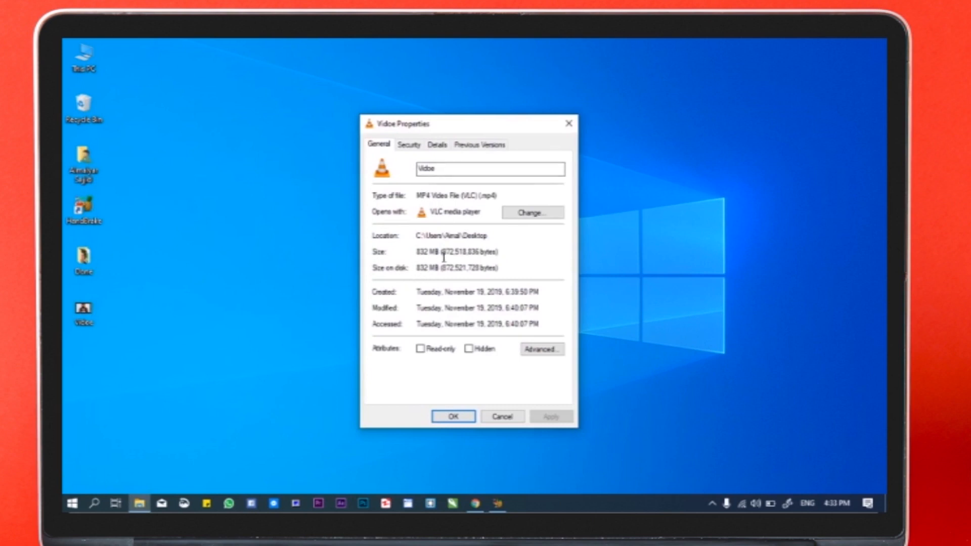
left_click(493, 417)
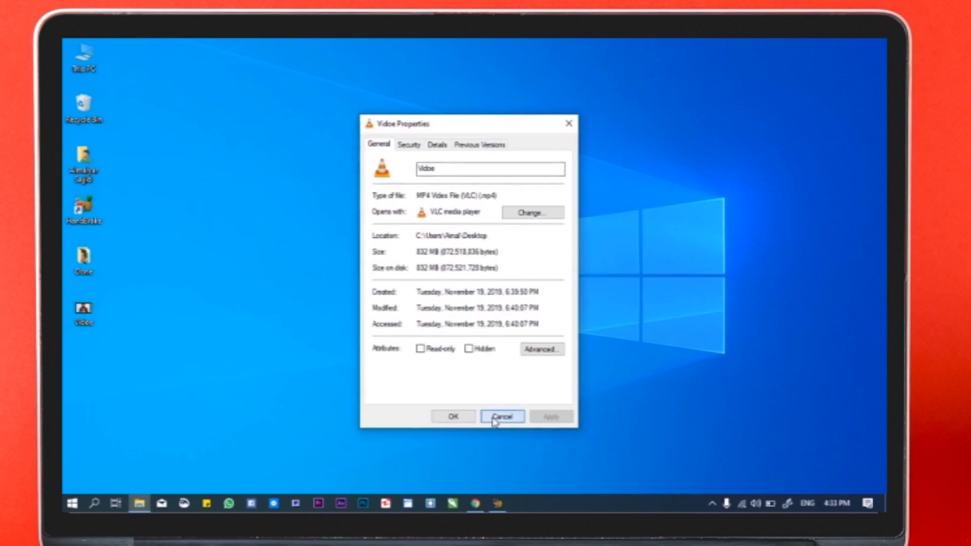
- Restore and maximise HandBrake, and load the desktop video Vidoe as its source
left_click(498, 503)
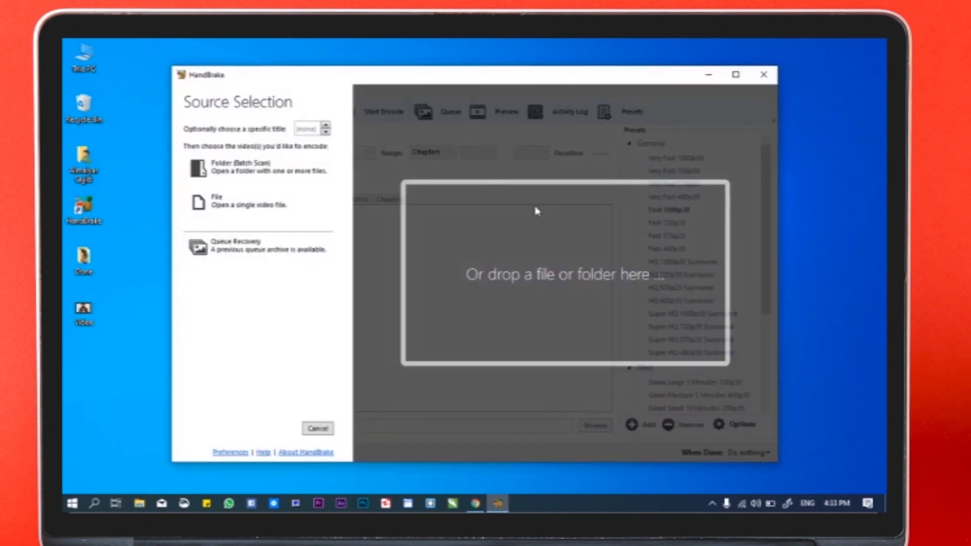
left_click(735, 76)
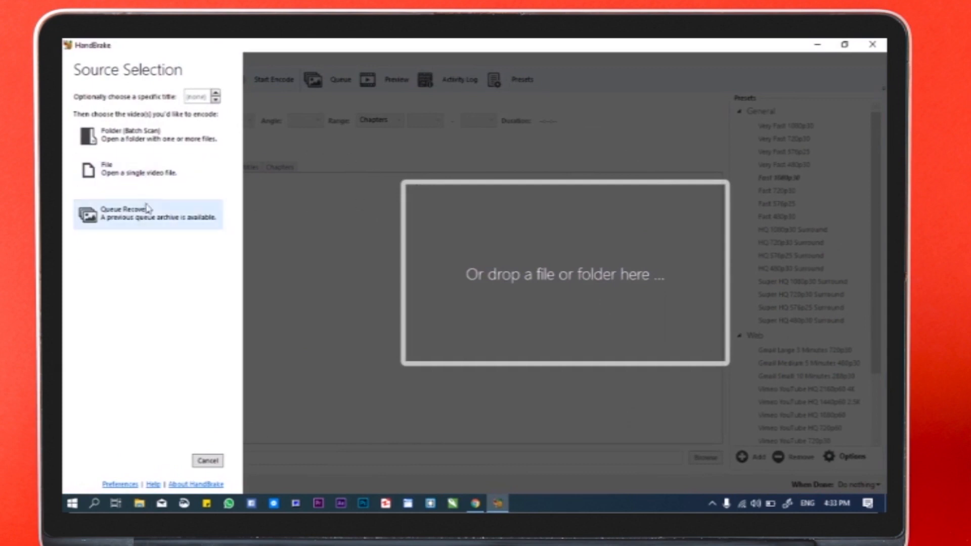
left_click(116, 175)
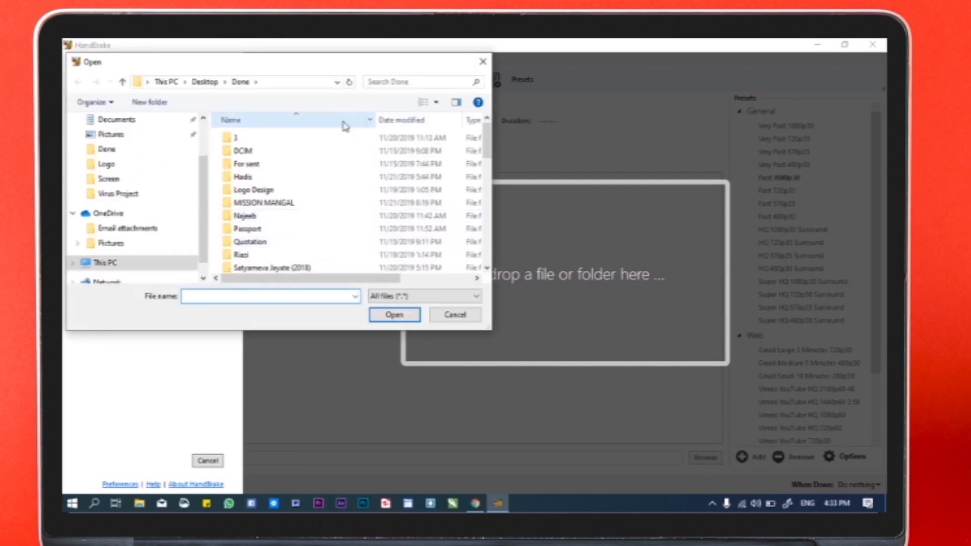
key("Escape")
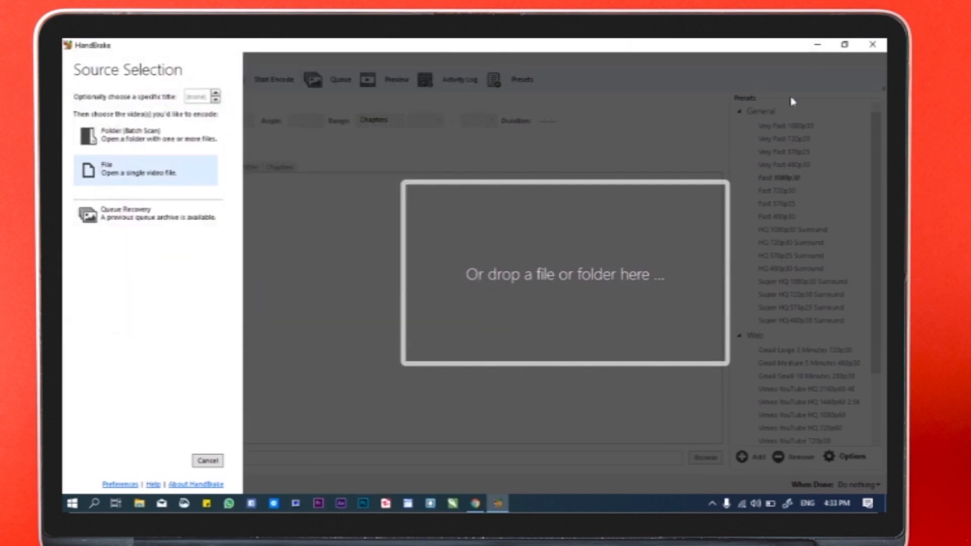
left_click(817, 46)
left_click_drag(99, 330, 524, 306)
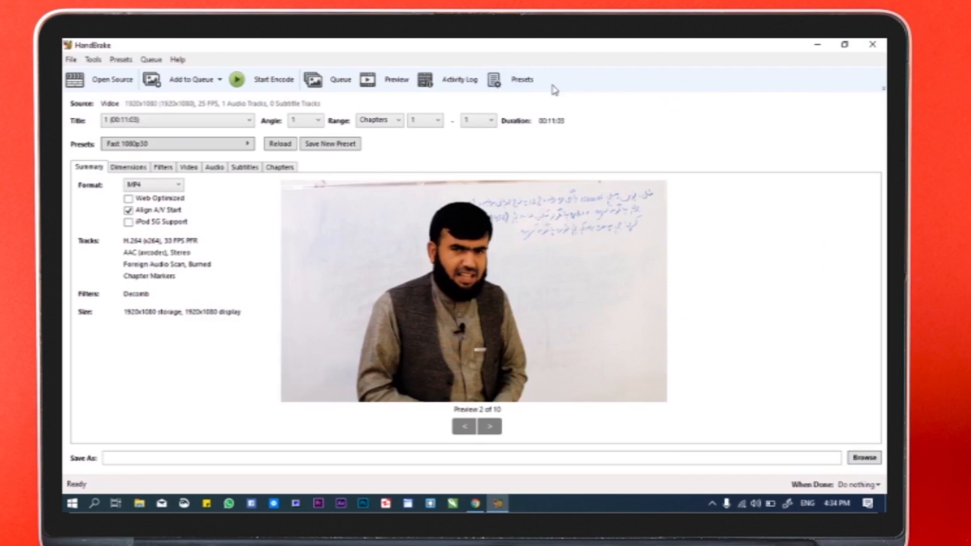
- Show the list of presets and apply the Super HQ 480p30 Surround preset
left_click(506, 85)
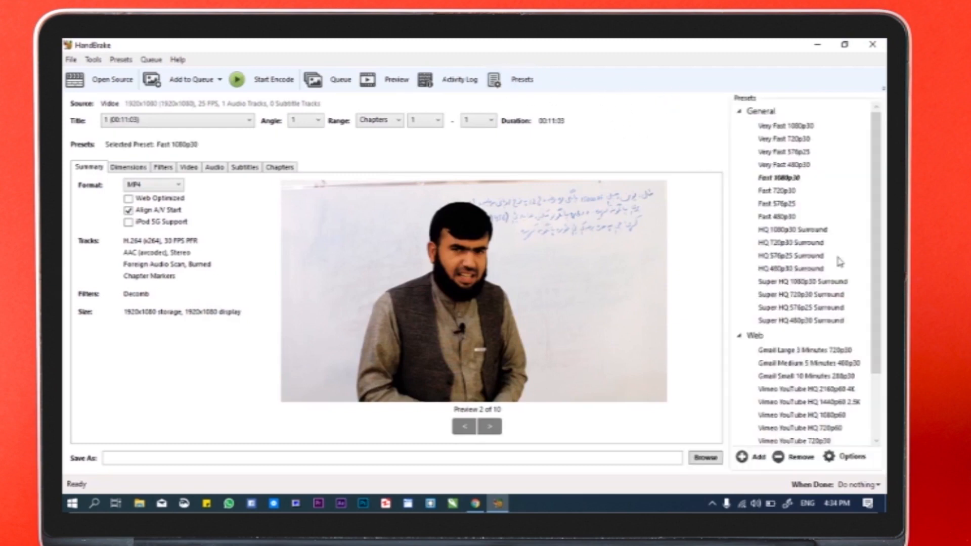
scroll(839, 262, "down", 3)
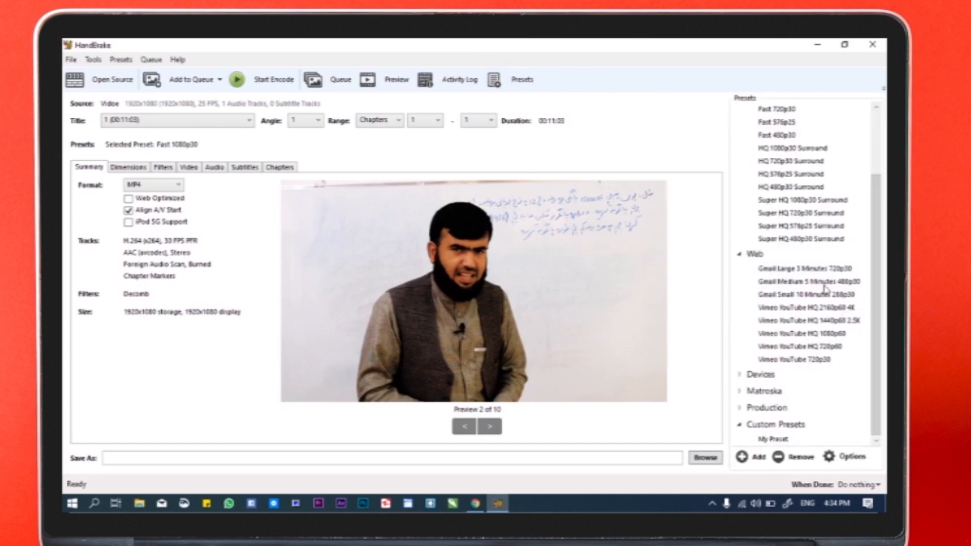
scroll(823, 291, "up", 2)
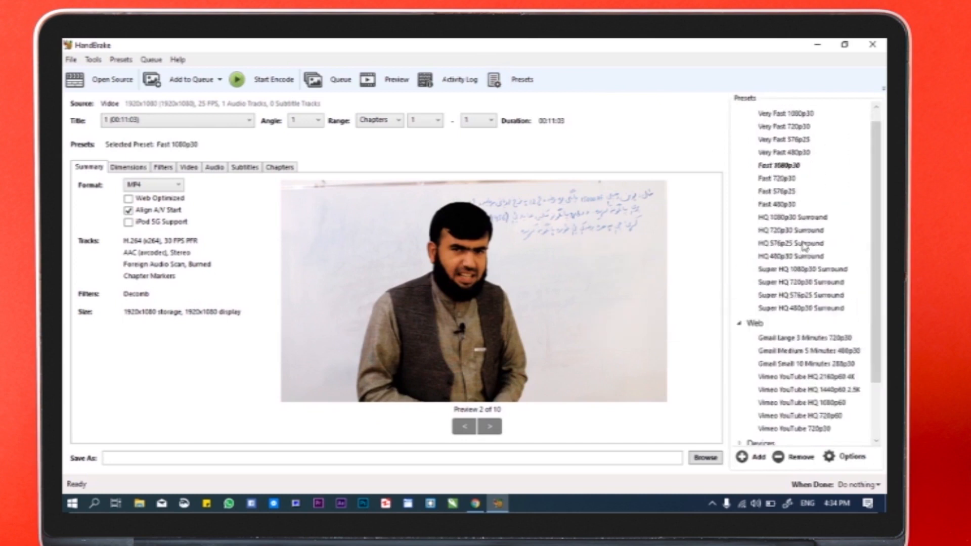
left_click(803, 309)
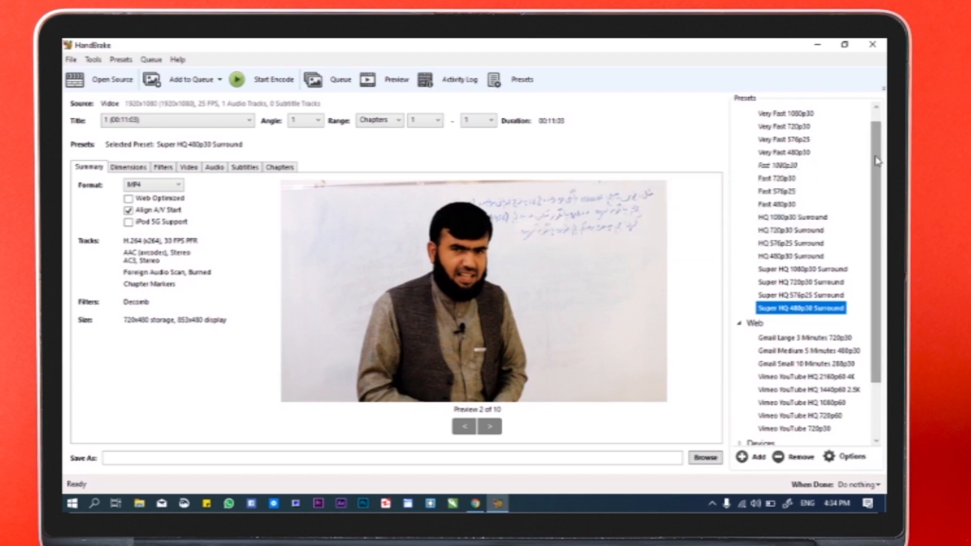
- Apply the Fast 1080p30 preset, then collapse the General group and hide the preset list
scroll(879, 160, "up", 1)
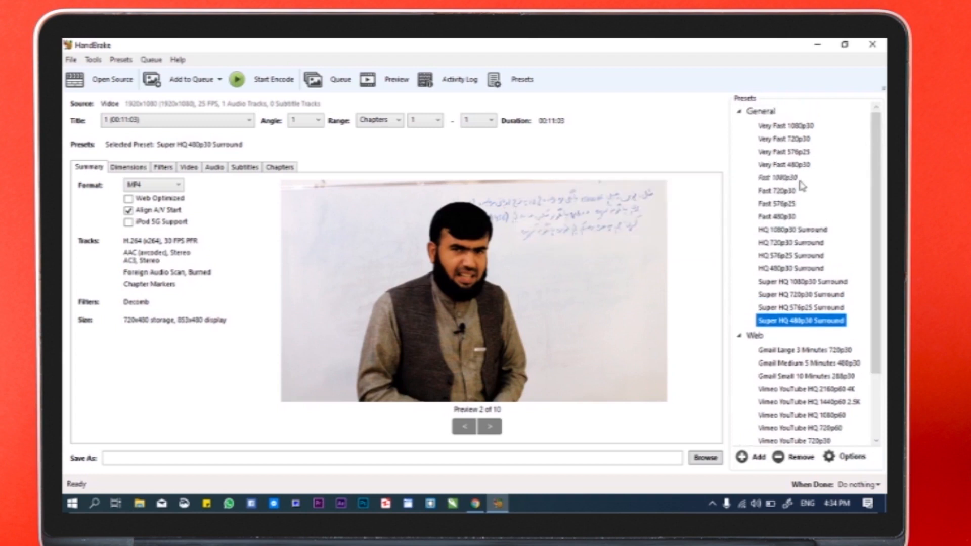
left_click(785, 192)
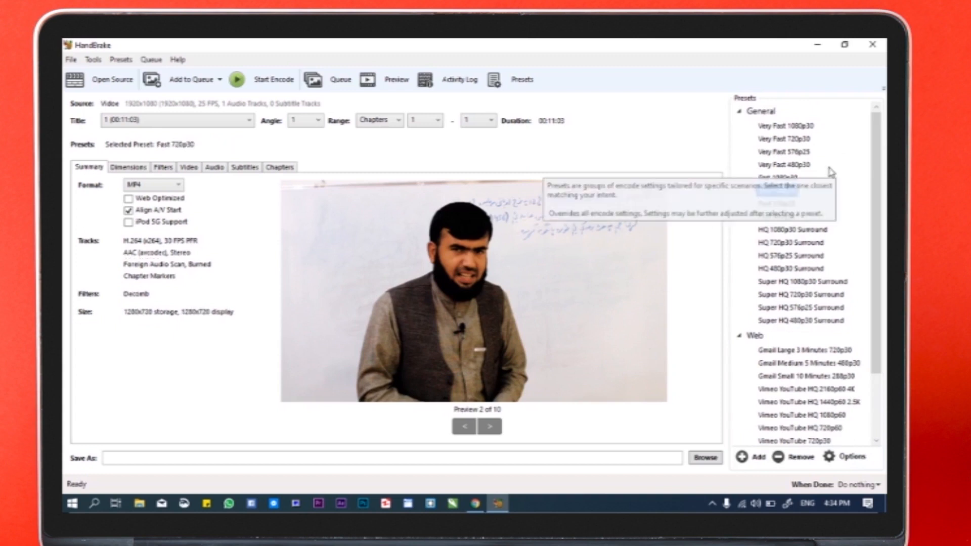
key("Up")
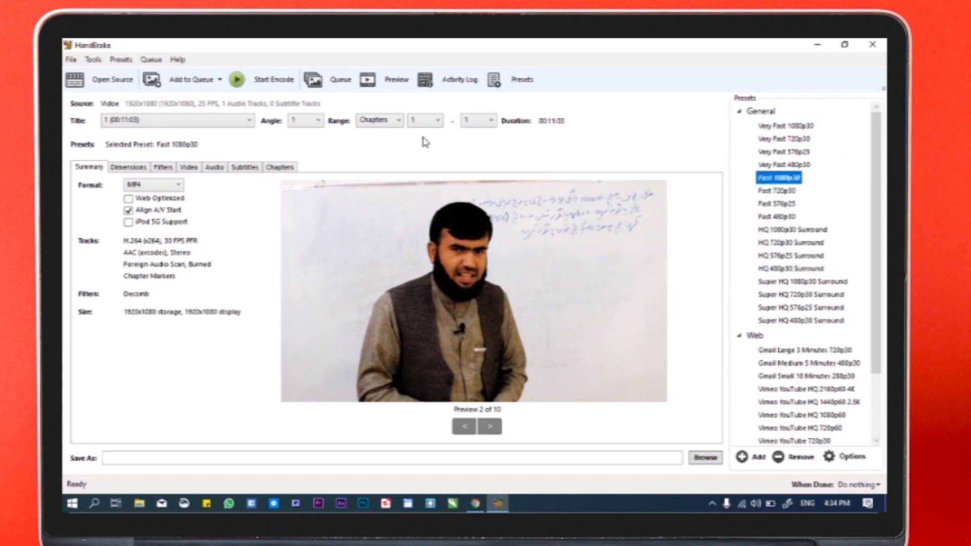
left_click(739, 112)
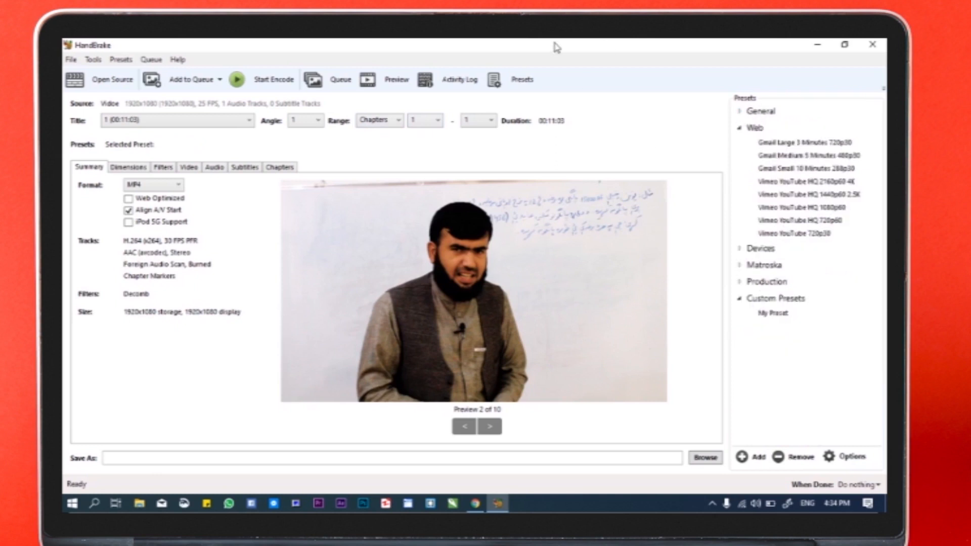
left_click(517, 79)
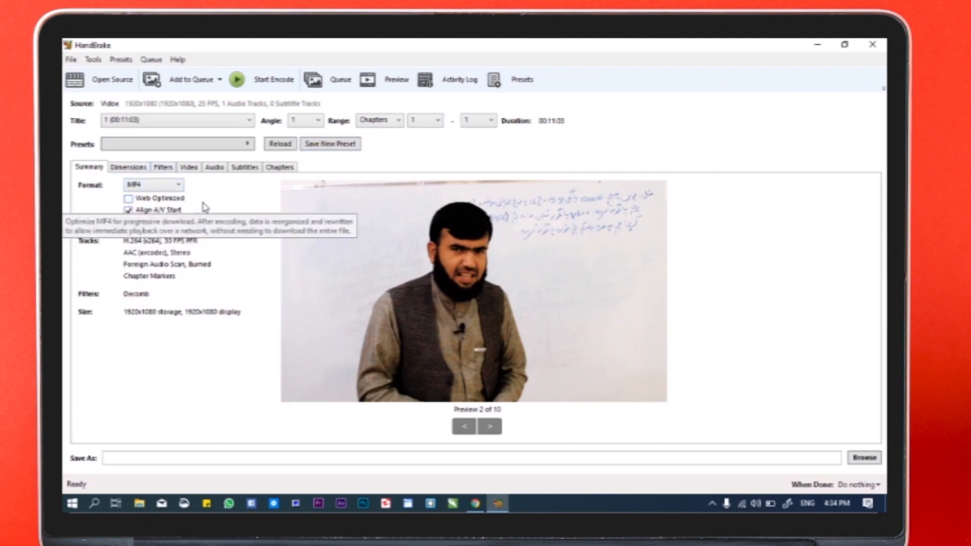
- Review the container format choices and enable Web Optimized for the MP4 output
left_click(174, 186)
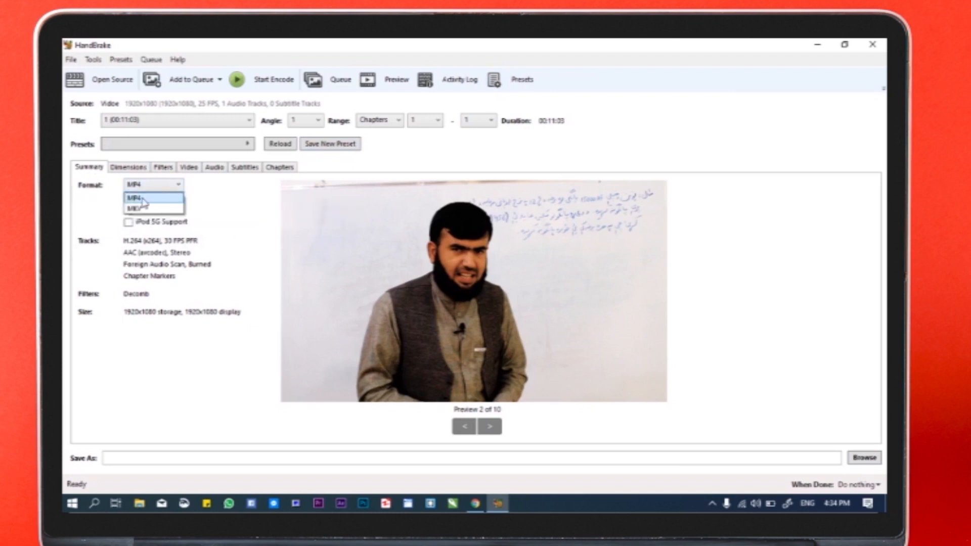
left_click(161, 186)
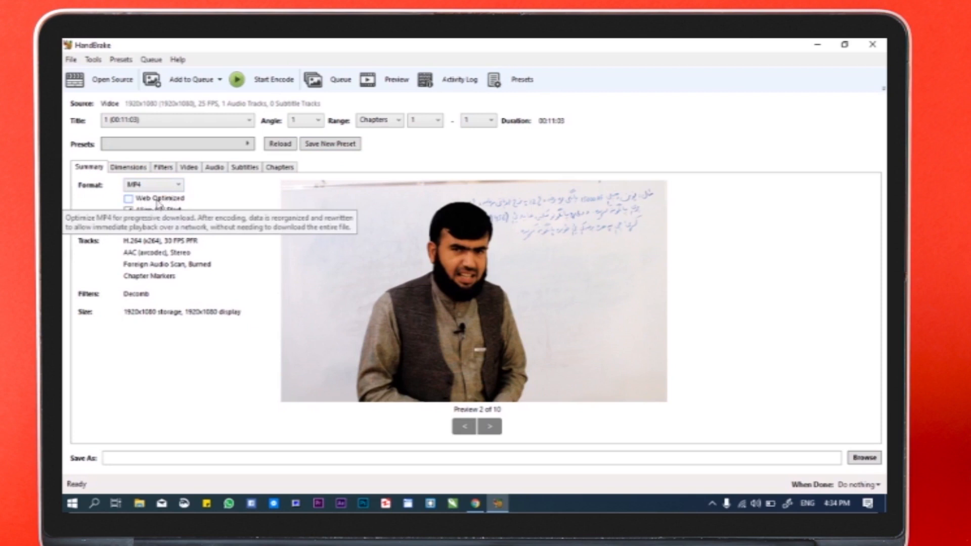
left_click(129, 200)
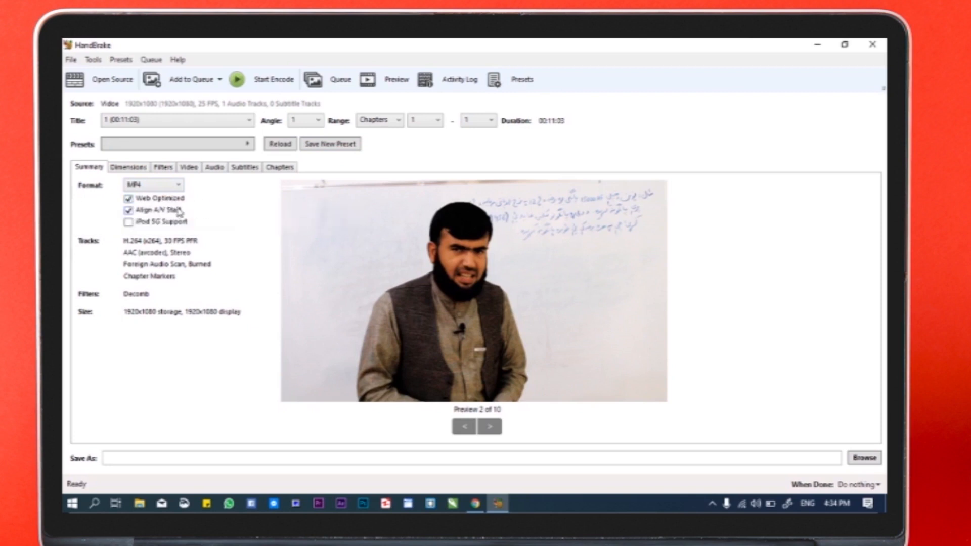
left_click(130, 211)
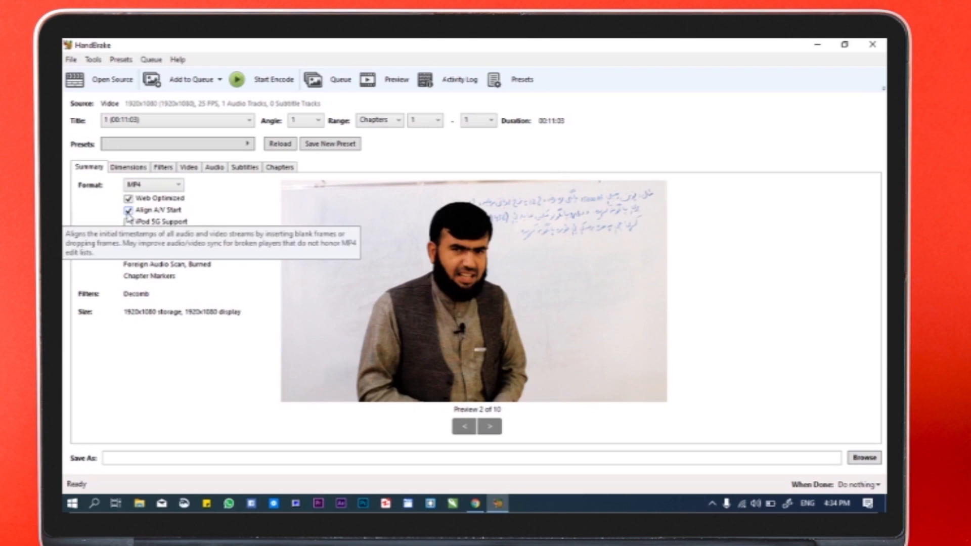
- Switch the cropping mode in the video's dimension settings to Custom
left_click(129, 171)
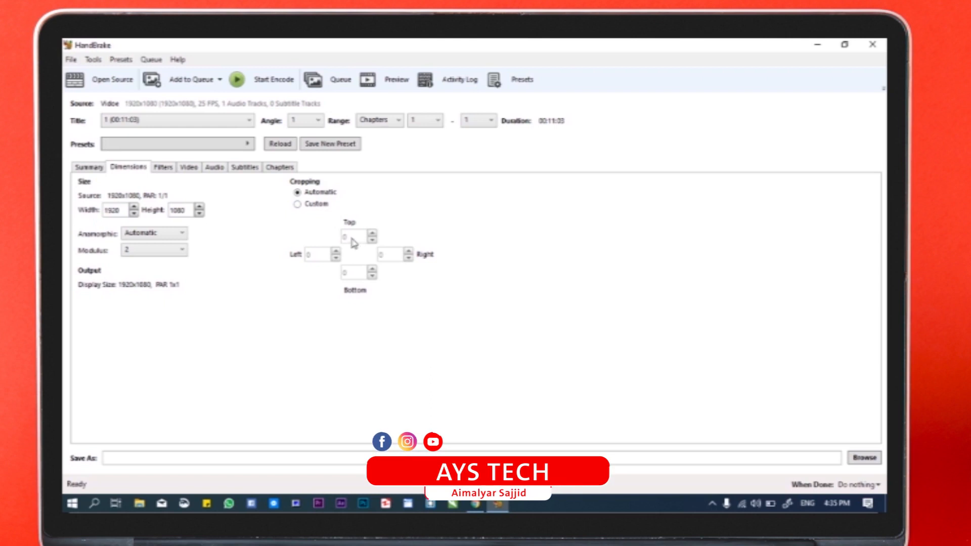
left_click(298, 205)
key("Tab")
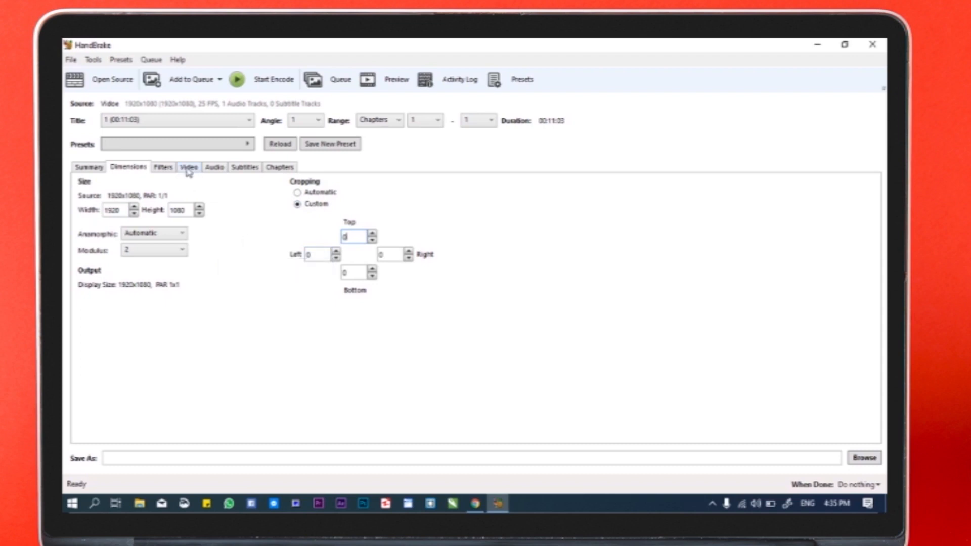
- Look over the filter settings and open the video encoding settings
left_click(164, 167)
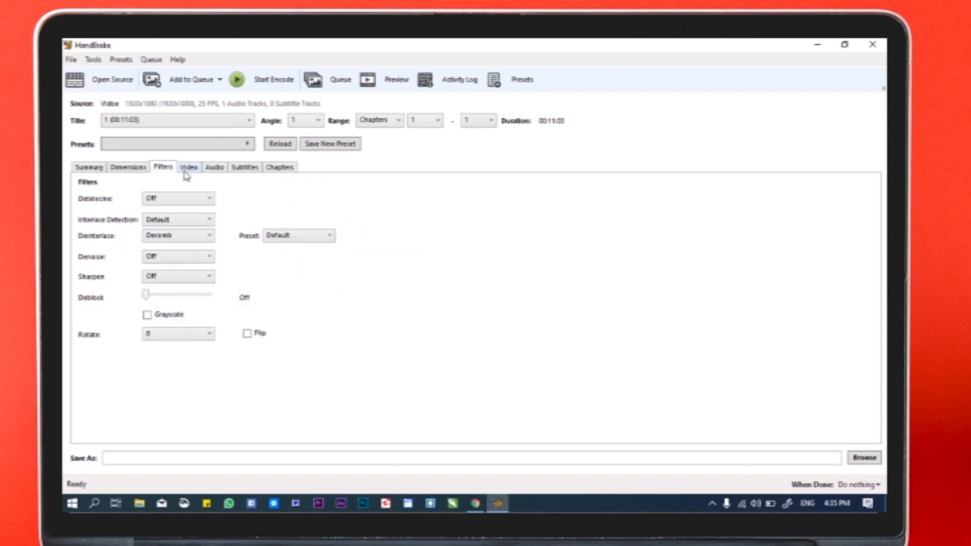
left_click(189, 167)
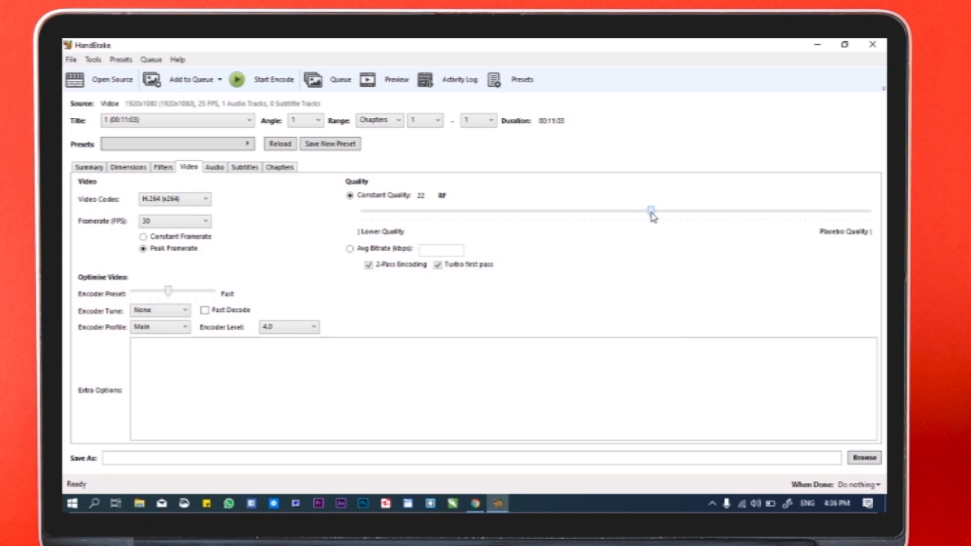
- Set the constant quality to RF 20 and set the output to an MP4 file named Video1 on the Desktop
left_click_drag(653, 216, 671, 218)
left_click(859, 458)
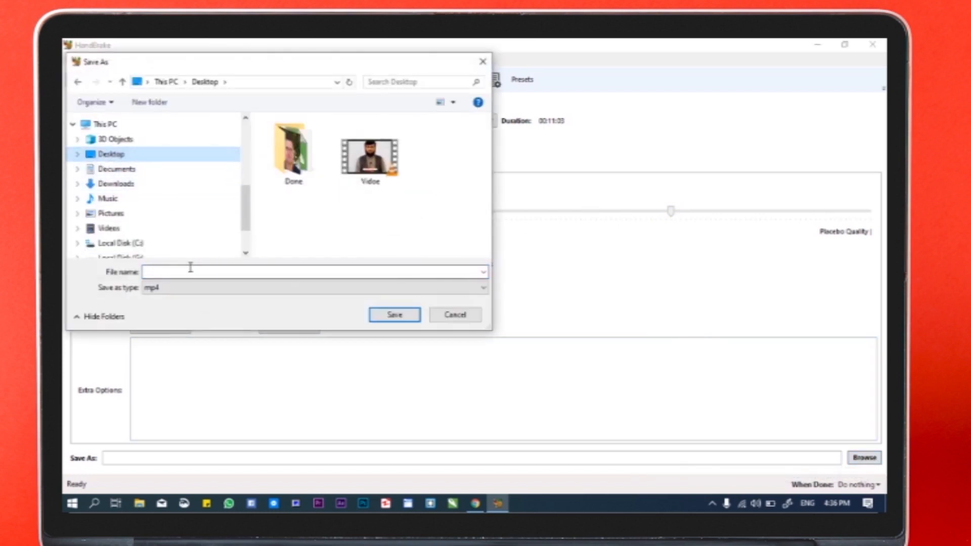
type("Video")
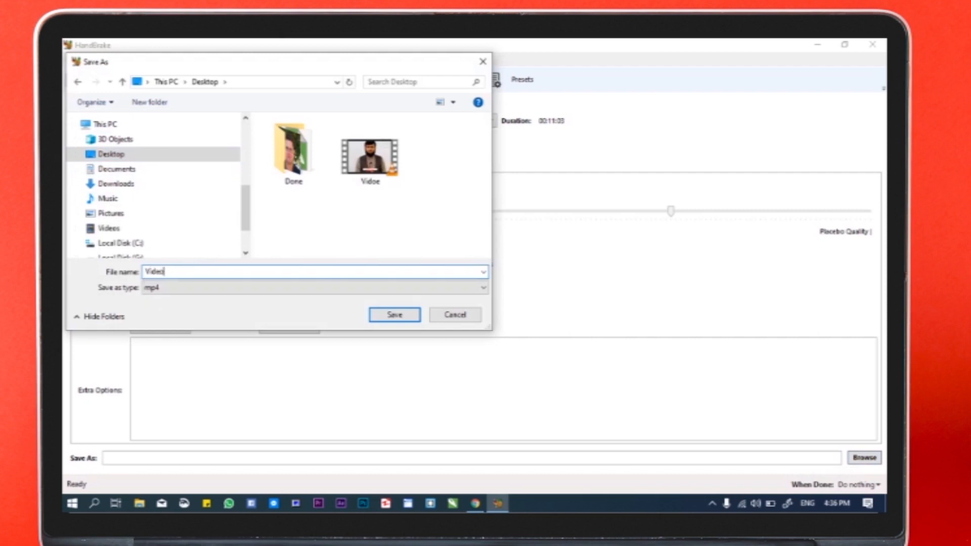
type("1")
left_click(395, 315)
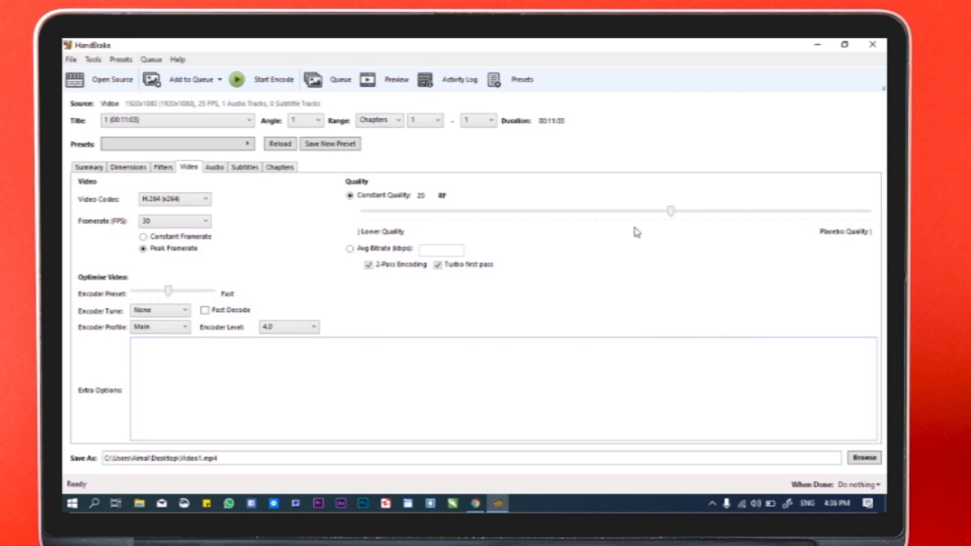
- Show the preset list and save the current settings as a new preset named My Data under Custom Presets
left_click(521, 80)
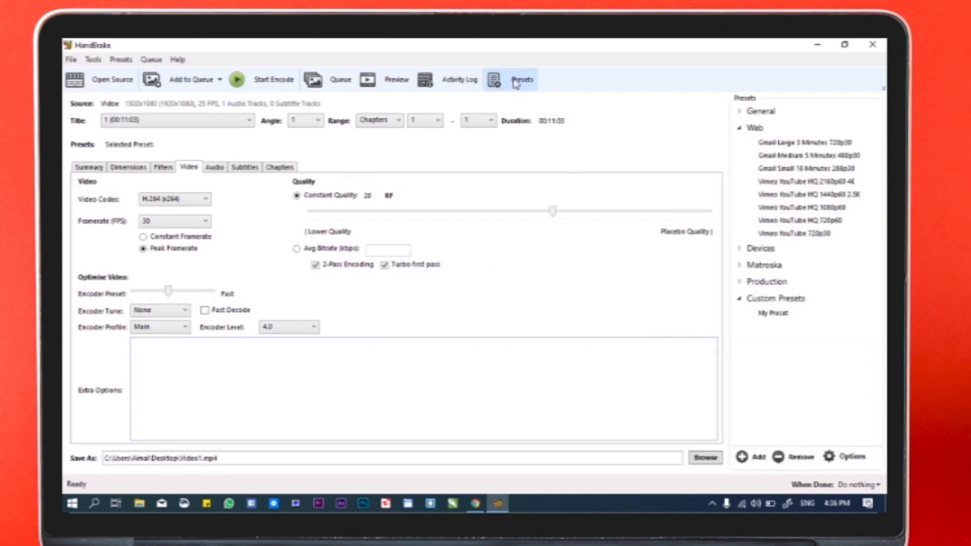
left_click(757, 458)
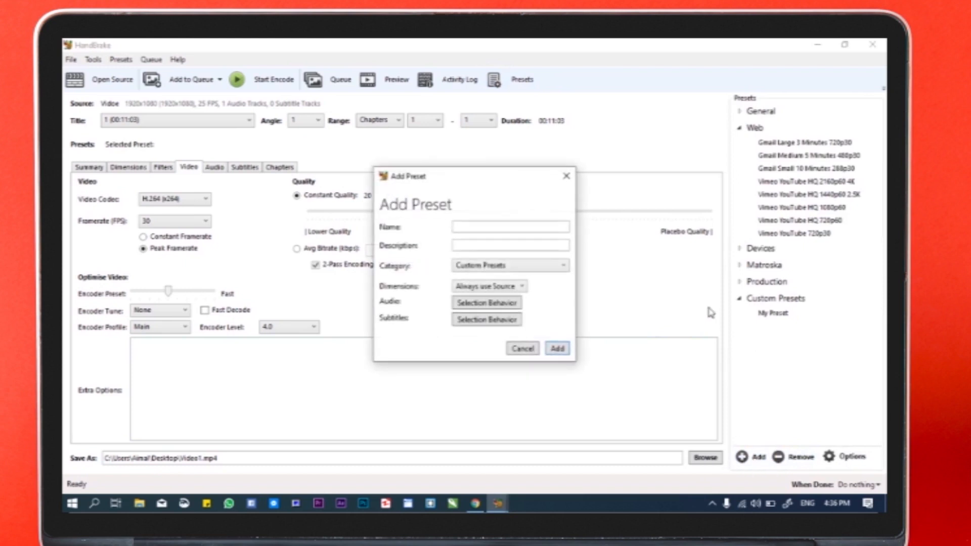
left_click(482, 223)
type("My Data")
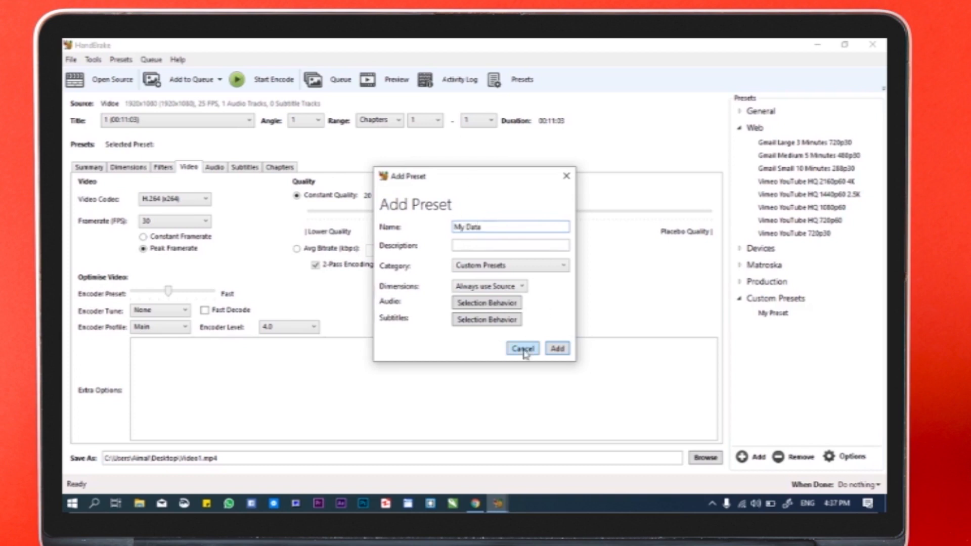
left_click(557, 349)
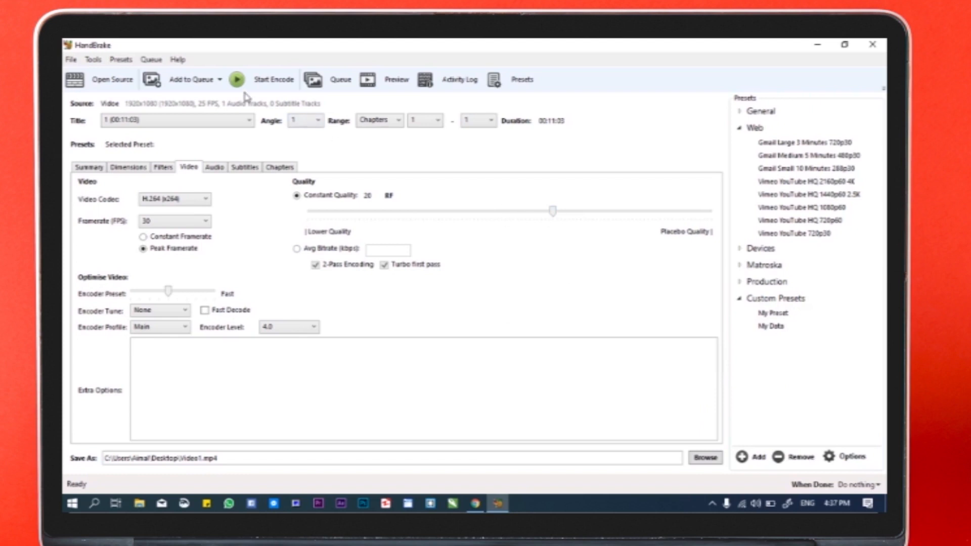
- Start encoding the video and minimize HandBrake to return to the desktop
left_click(268, 84)
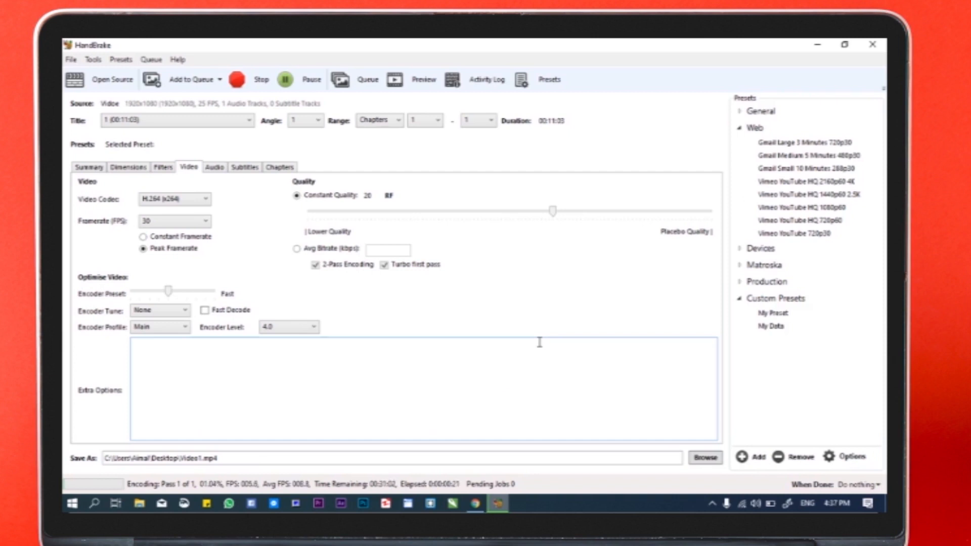
left_click(818, 44)
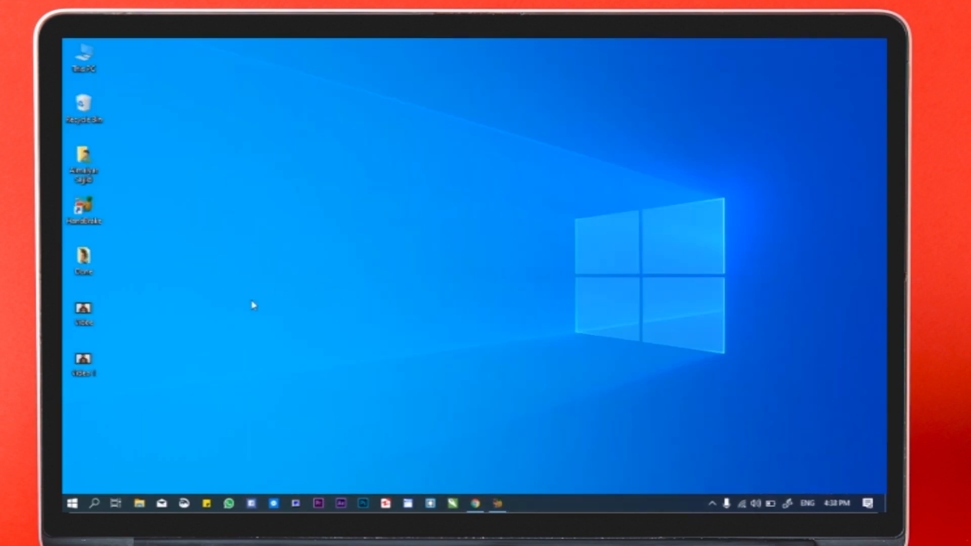
- Compare the file sizes of the original Vidoe and the compressed Video 1 through their file properties on the desktop
left_click_drag(119, 299, 81, 410)
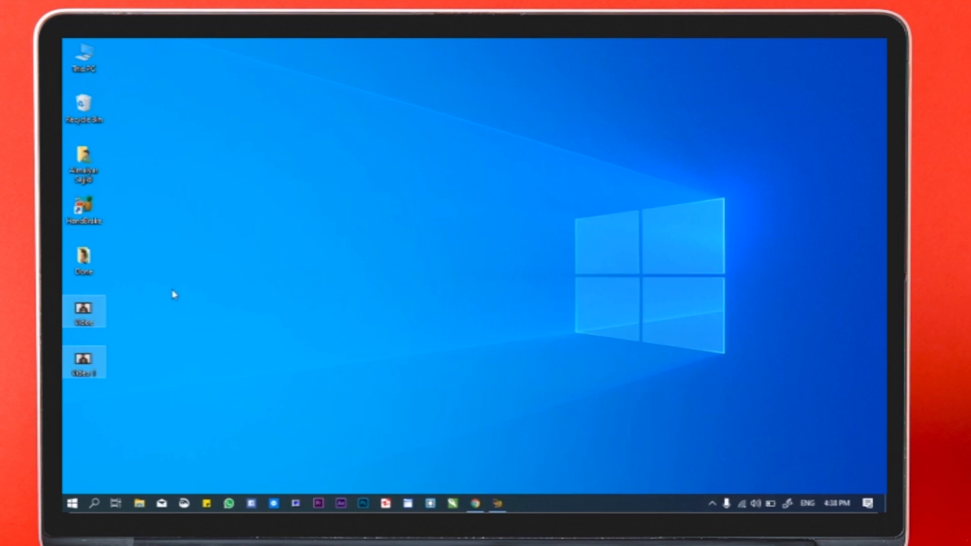
left_click(173, 293)
right_click(85, 314)
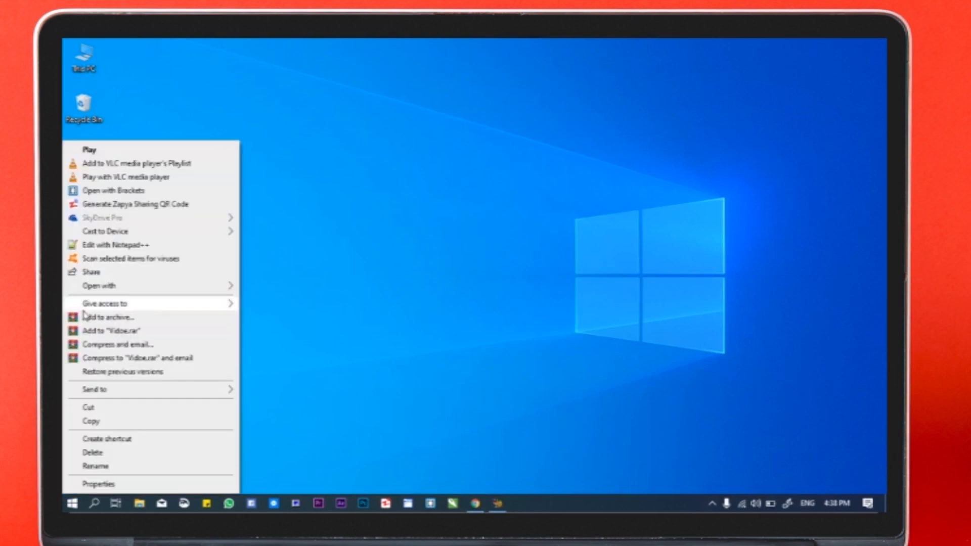
left_click(109, 487)
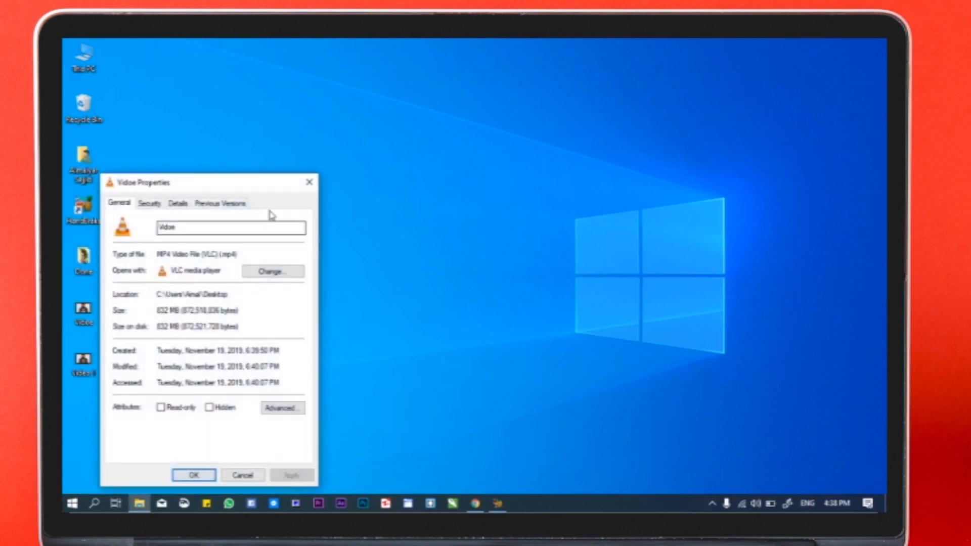
left_click(309, 182)
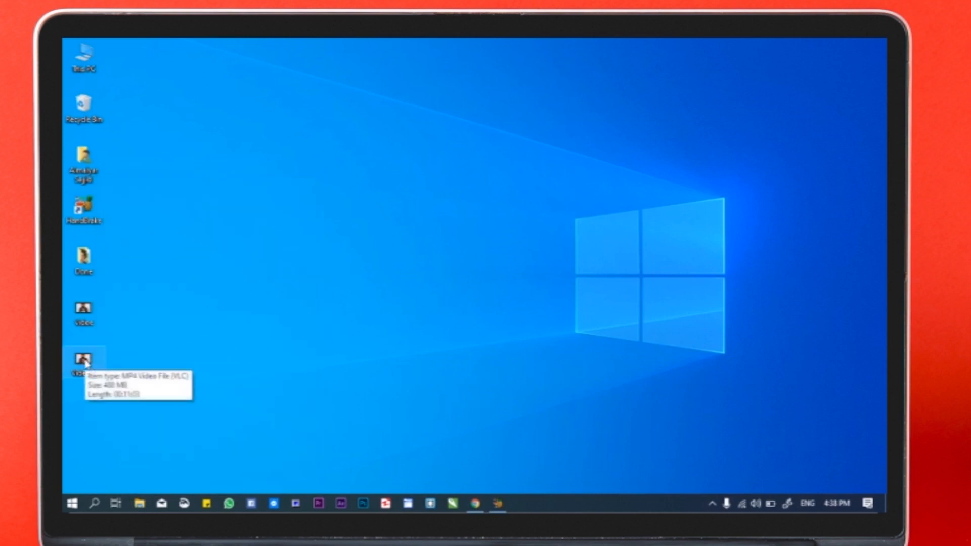
right_click(86, 363)
left_click(107, 484)
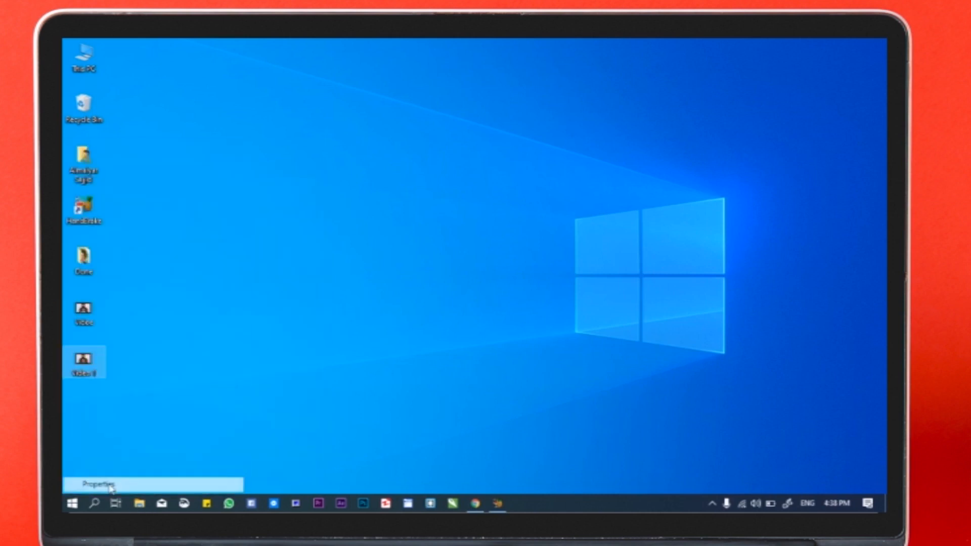
left_click_drag(228, 179, 409, 81)
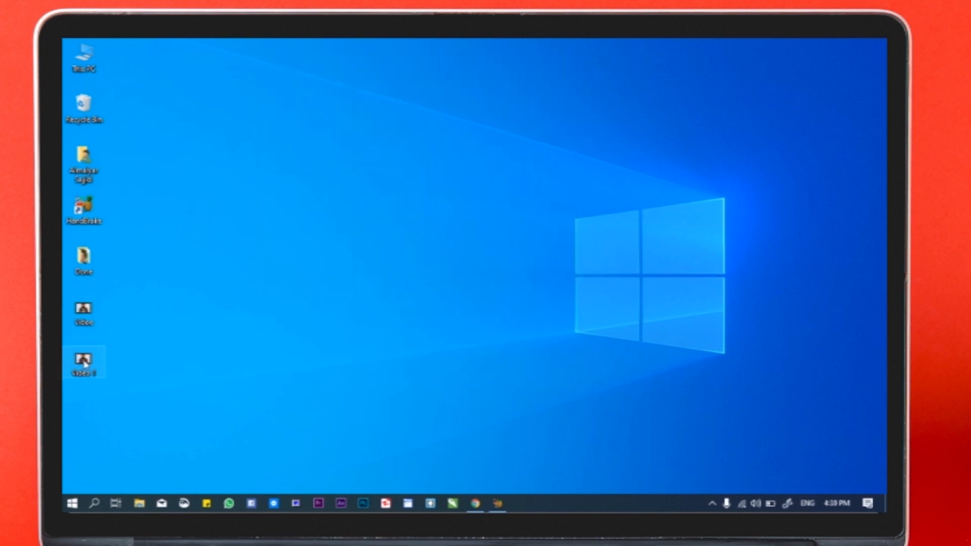
- Play Video 1 and the original Vidoe in full screen one after the other to compare picture quality, closing the player each time
double_click(84, 363)
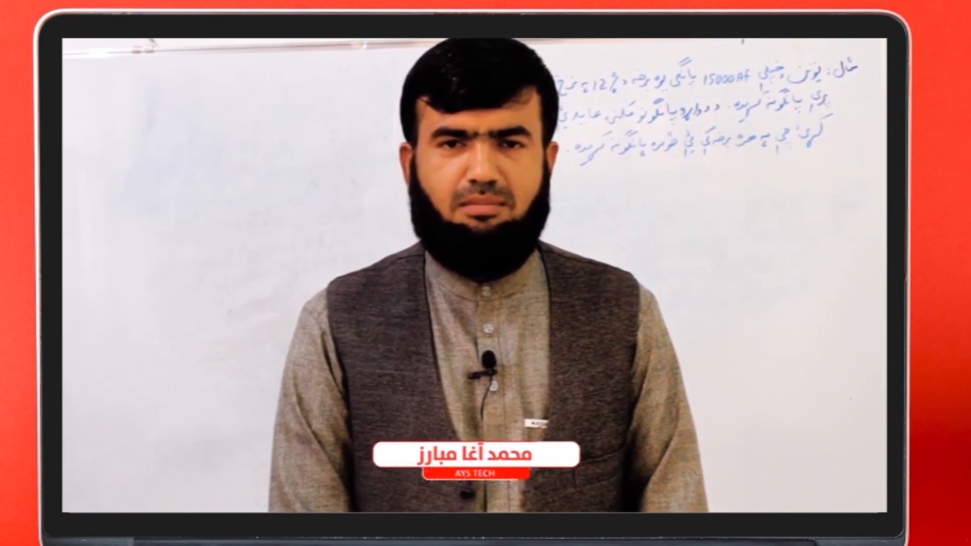
double_click(708, 90)
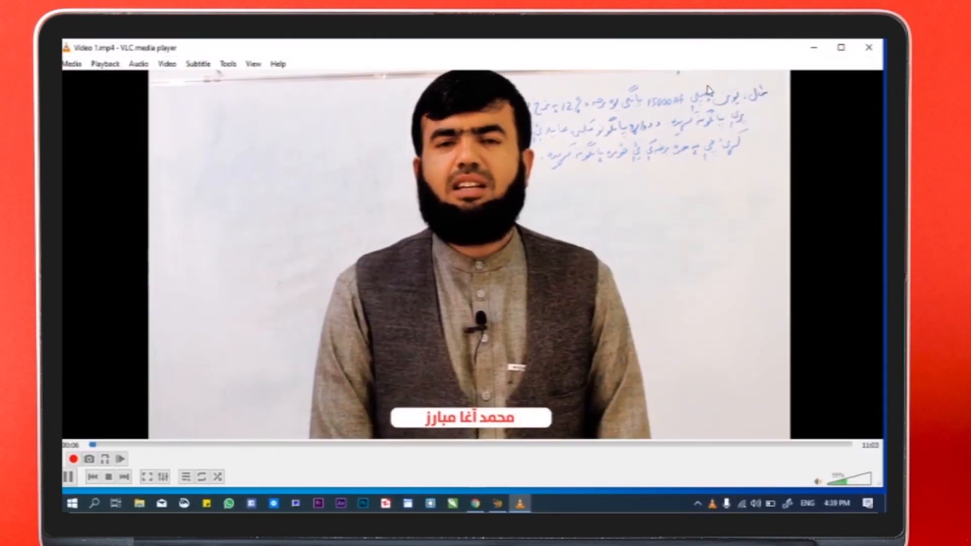
left_click(868, 49)
double_click(86, 314)
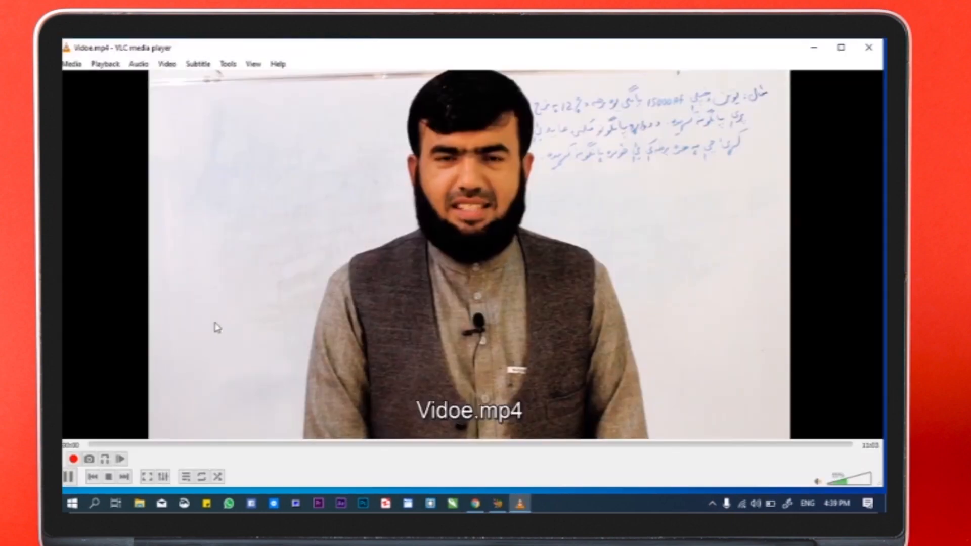
double_click(504, 239)
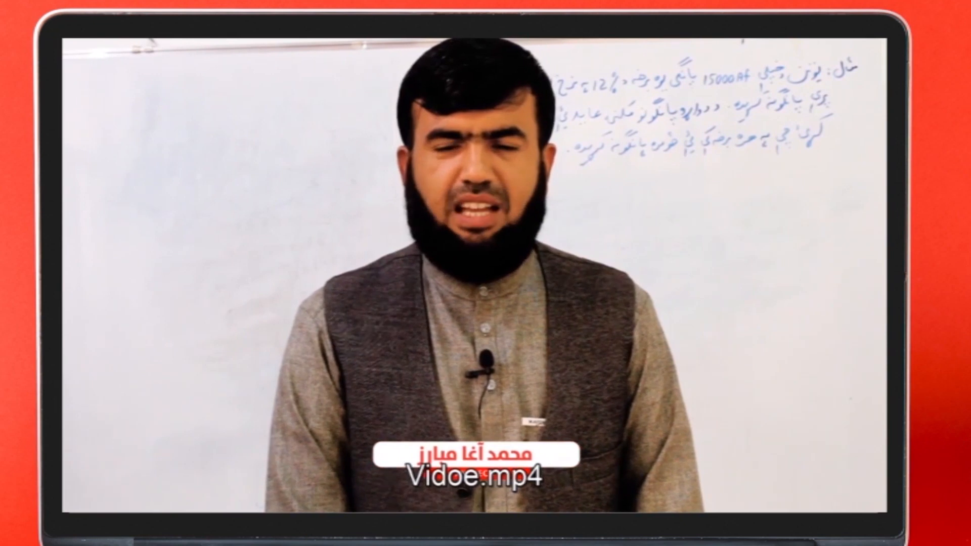
double_click(643, 184)
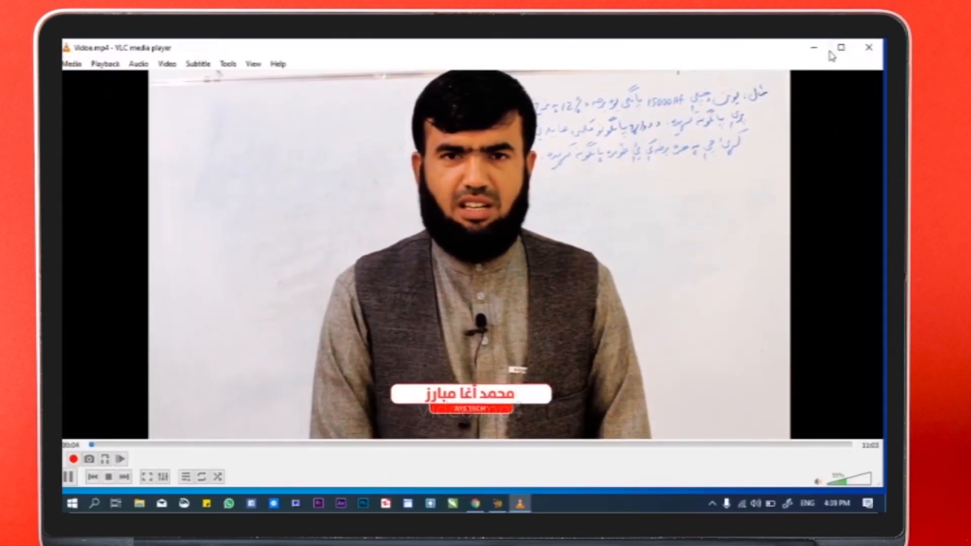
left_click(869, 47)
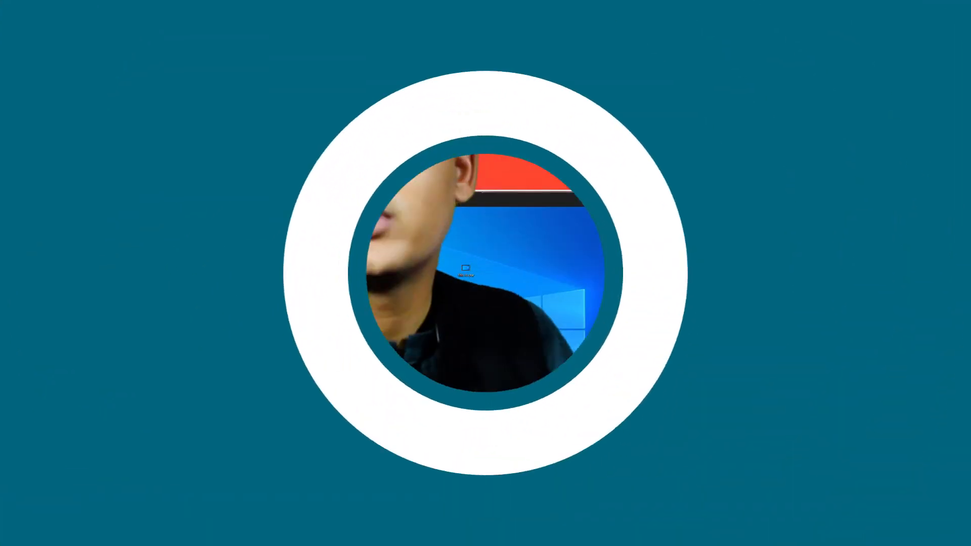